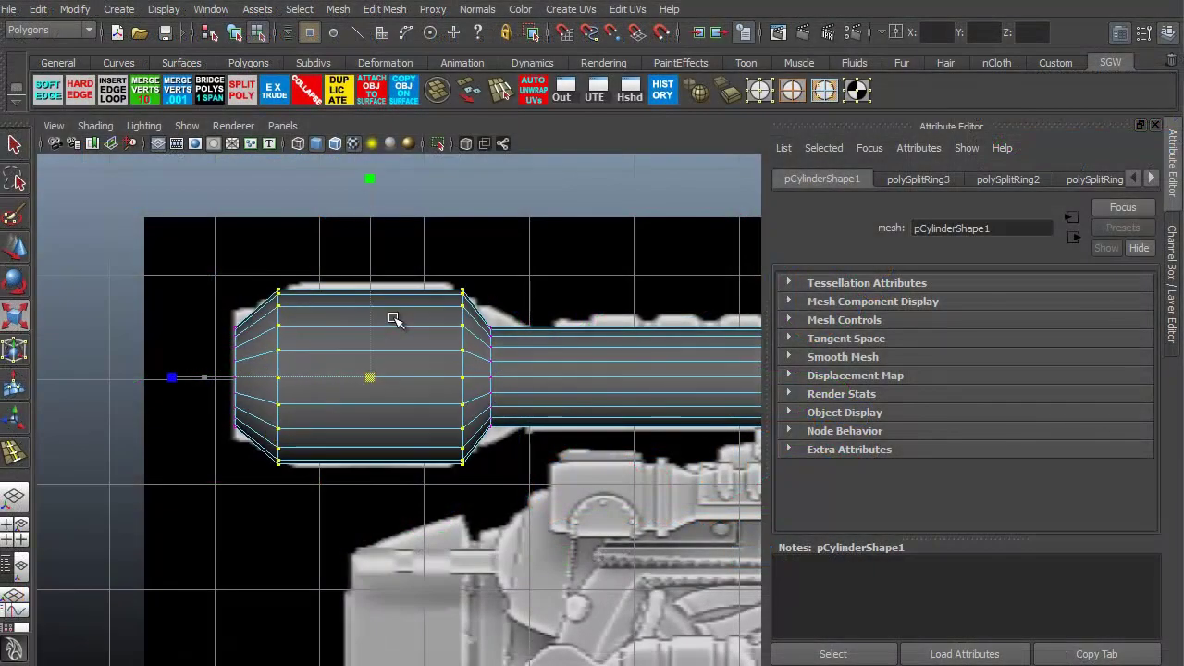
Widen the barrel's front bulge and shift its neck vertex ring to the right.
left_click_drag(203, 378, 231, 379)
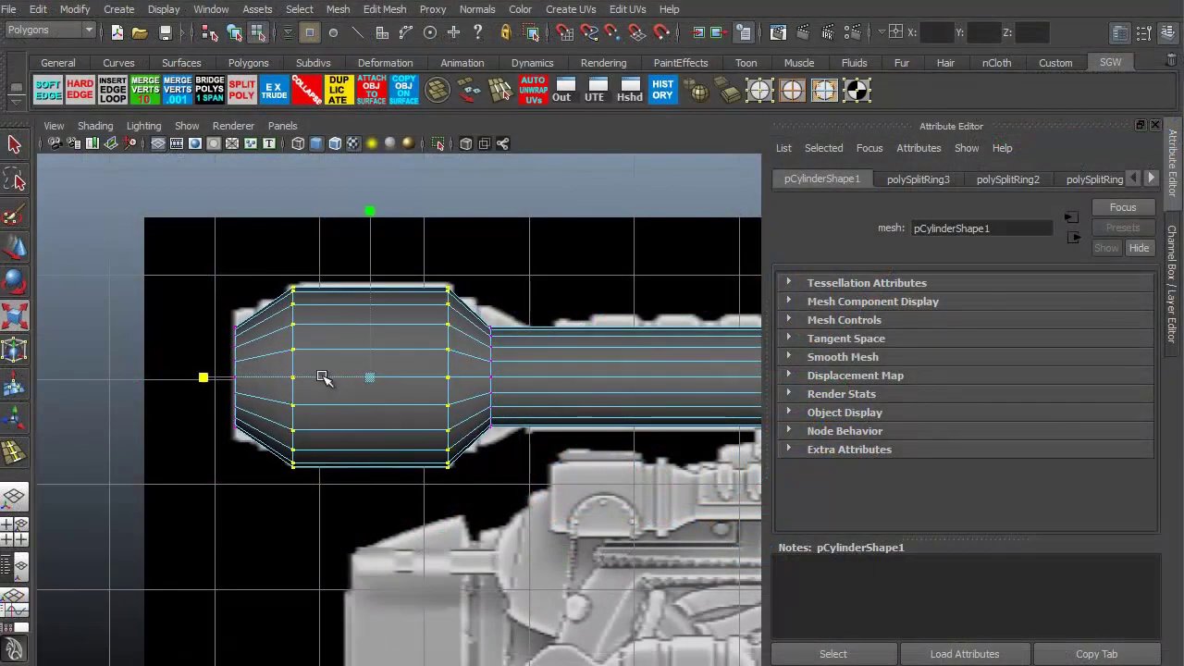
key("w")
left_click_drag(378, 377, 485, 449)
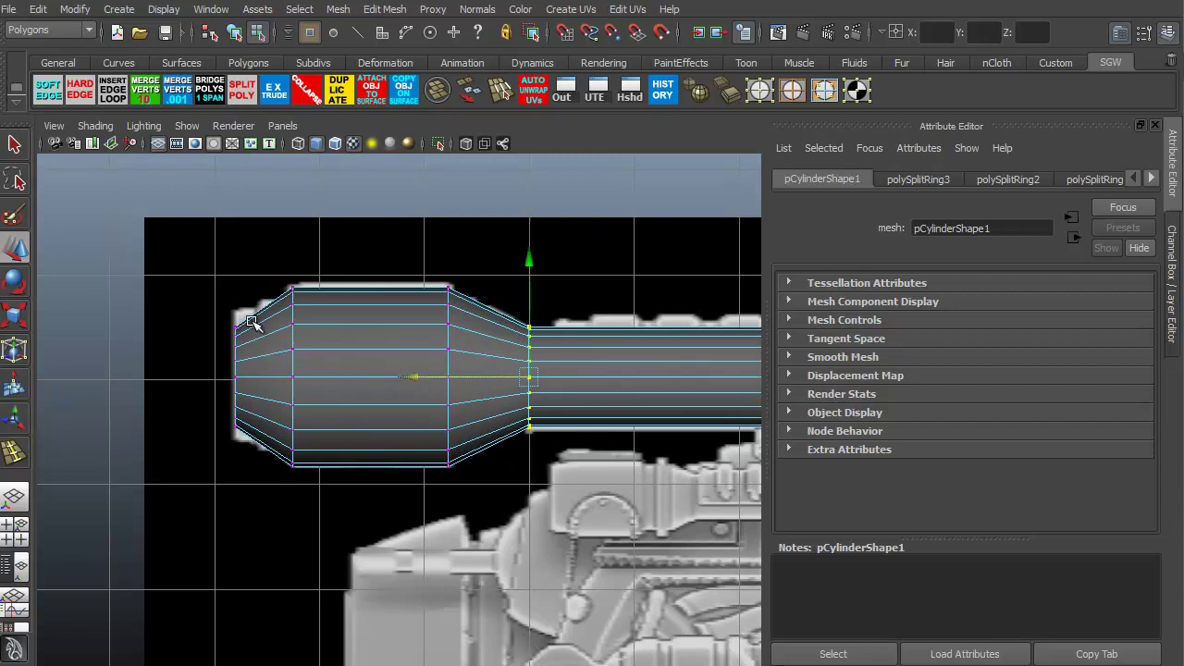
Insert a new edge loop near the barrel tip and slide it toward the tip.
right_click_drag(252, 321, 177, 246, "shift")
left_click_drag(275, 330, 283, 325)
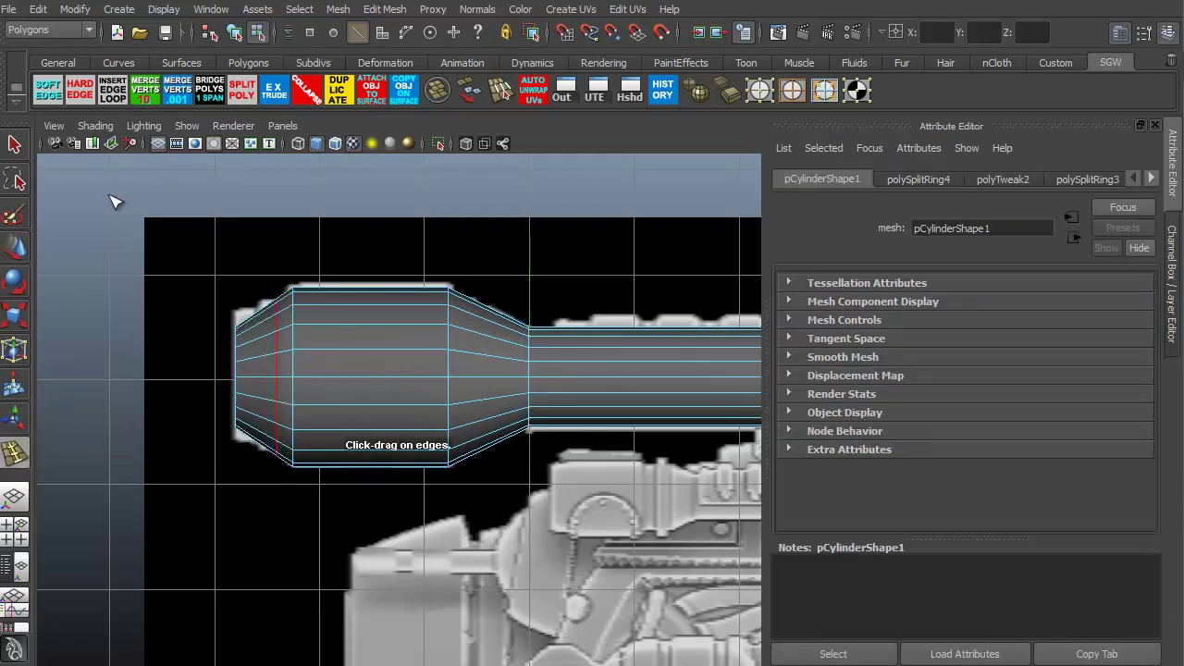
key("w")
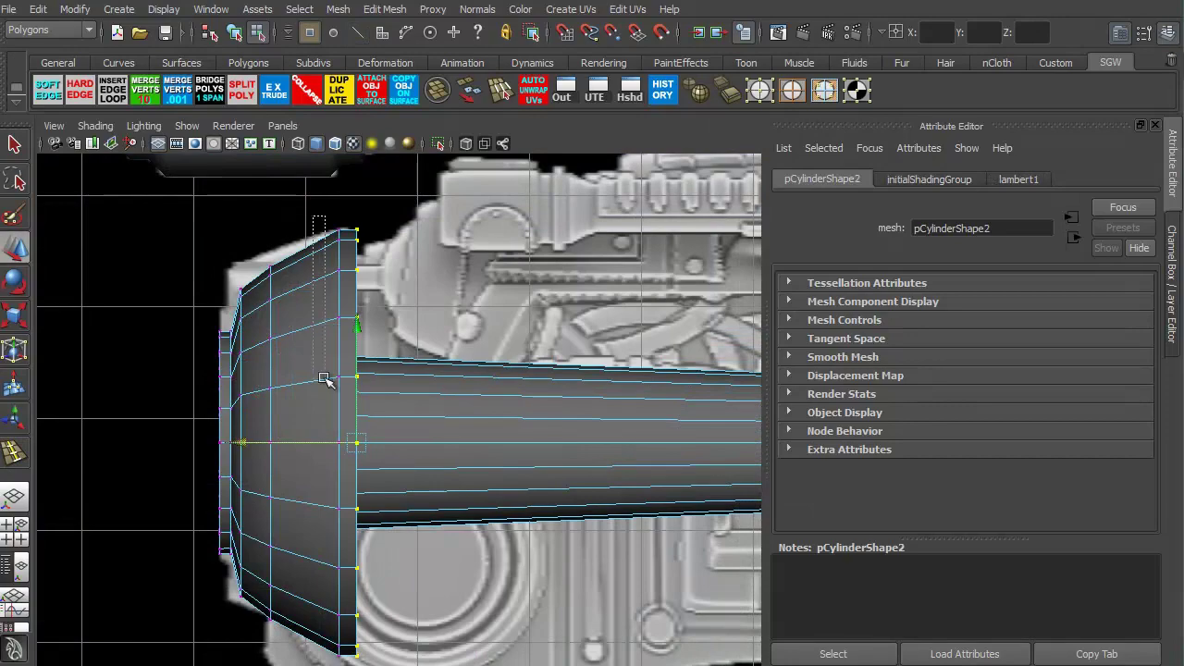
left_click_drag(222, 441, 124, 441)
double_click(308, 416)
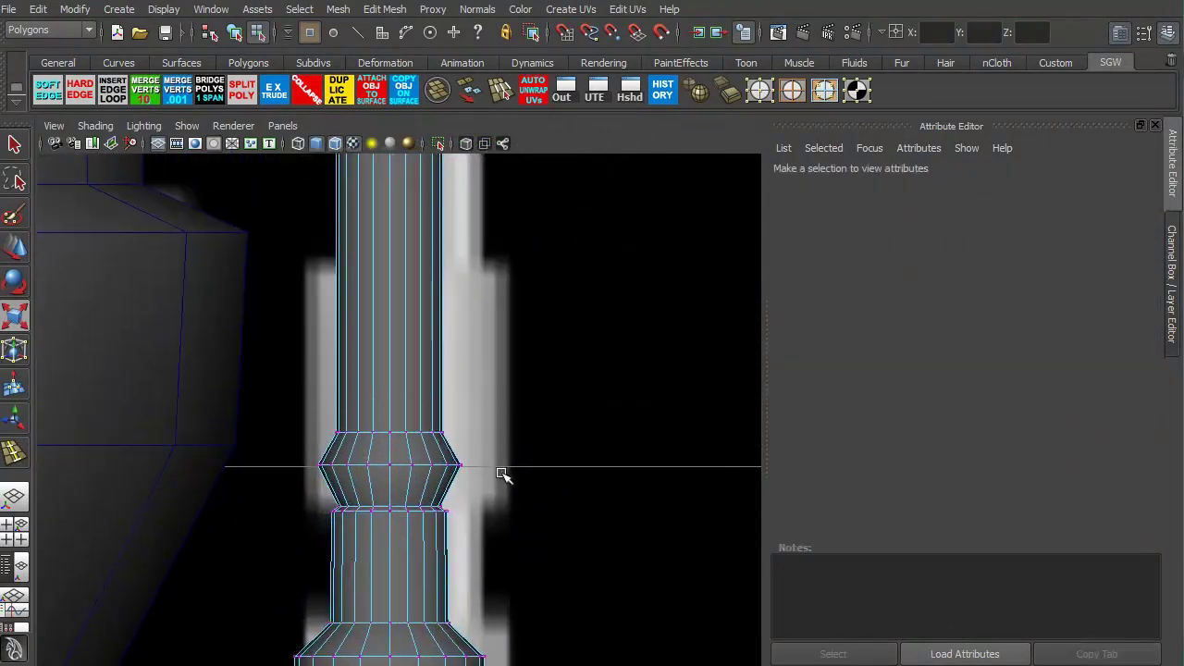
Select the cone's lower edge loop and scale it outward.
key("r")
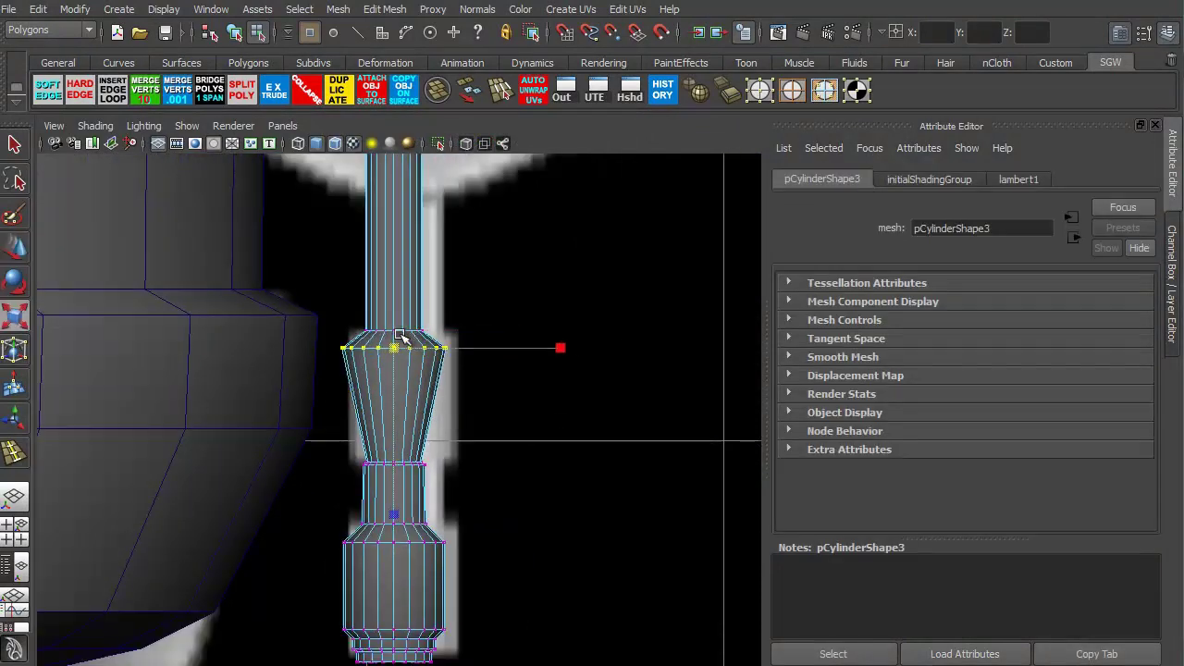
scroll(402, 462, "up", 3)
double_click(396, 489)
left_click_drag(395, 487, 448, 465)
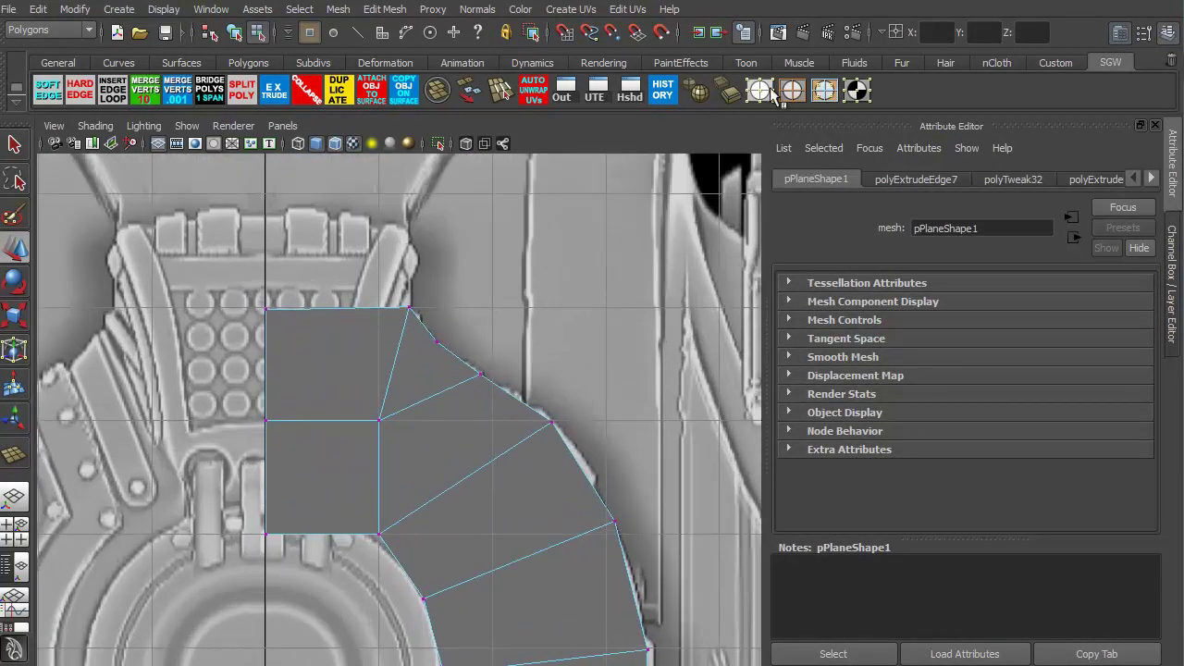
Extrude the turret outline's top edge up to the reference and select its top-right vertex.
key("ctrl+e")
left_click_drag(337, 212, 337, 114)
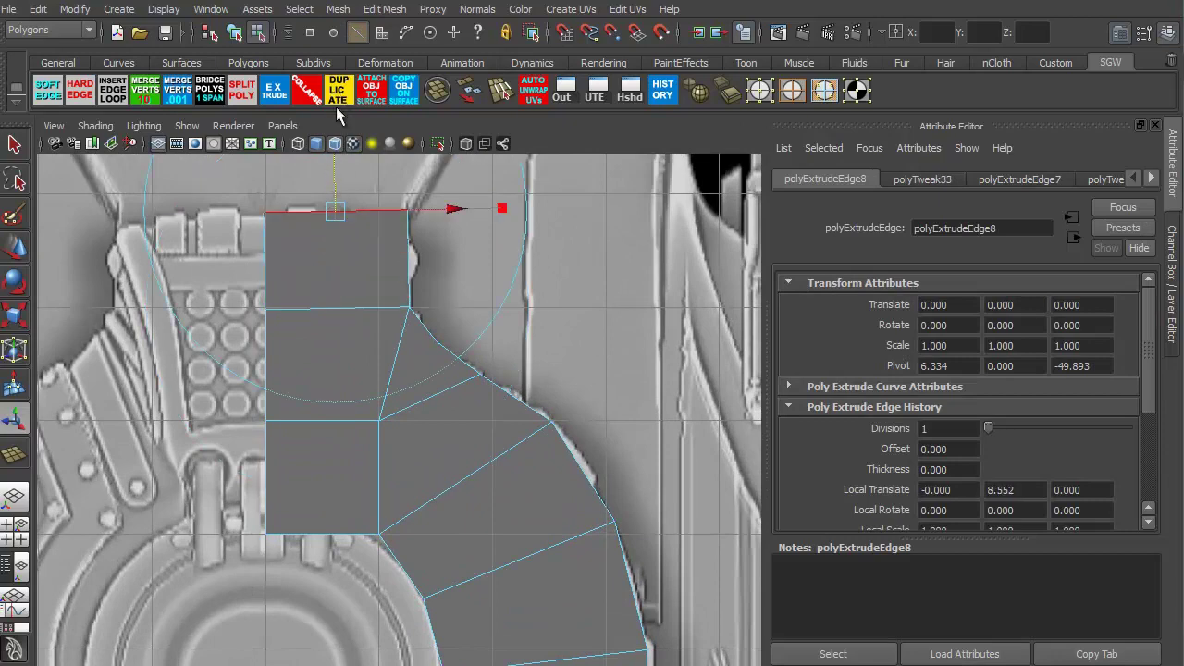
key("F9")
left_click(398, 285)
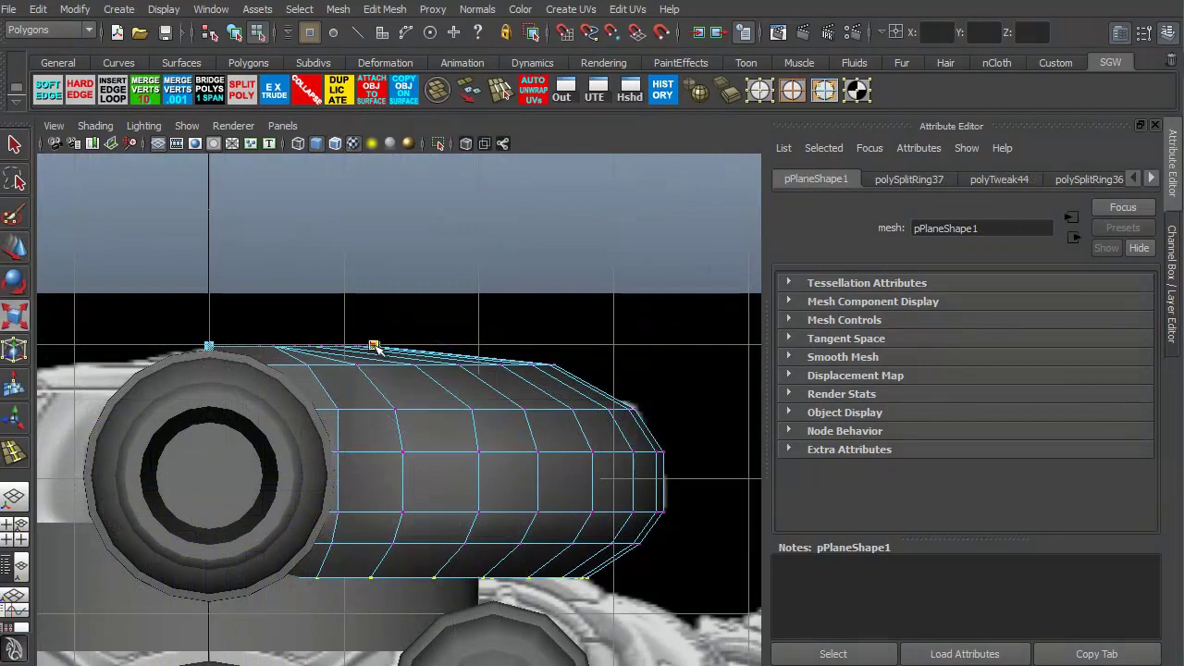
Slide the top vertex left onto the outline, then select the bottom vertex row in wireframe.
left_click_drag(376, 348, 357, 352)
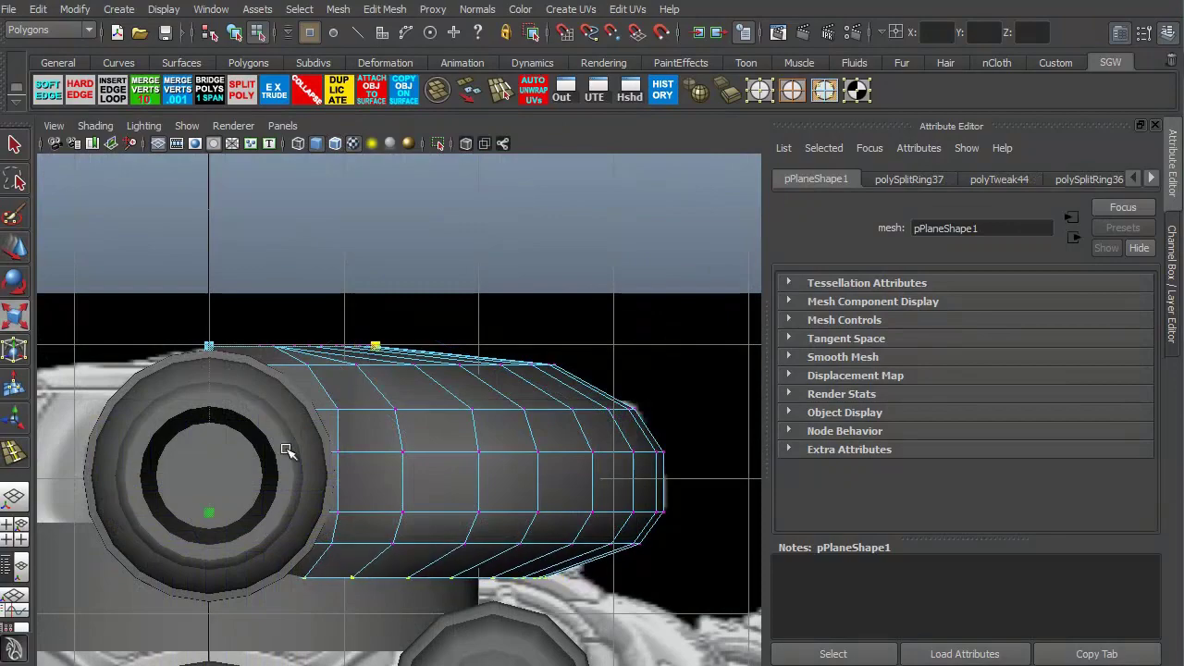
key("4")
left_click_drag(185, 541, 666, 573)
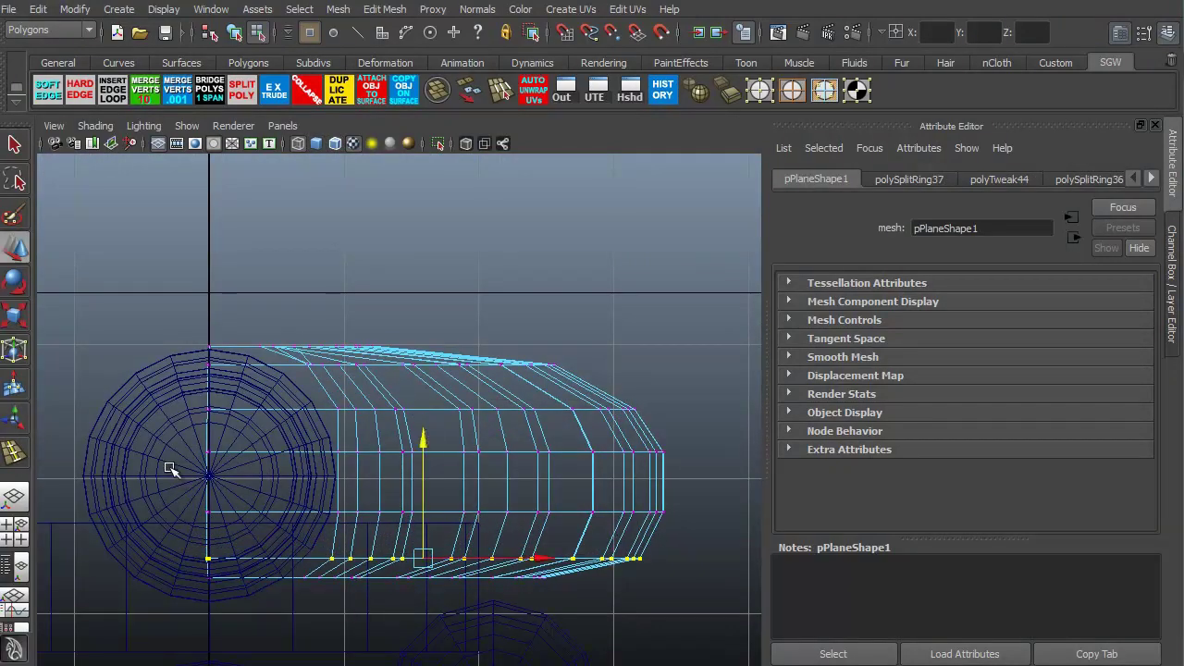
Inspect the rounded end's vertex fan, then select the whole turret mesh.
right_click_drag(171, 469, 563, 571, "alt")
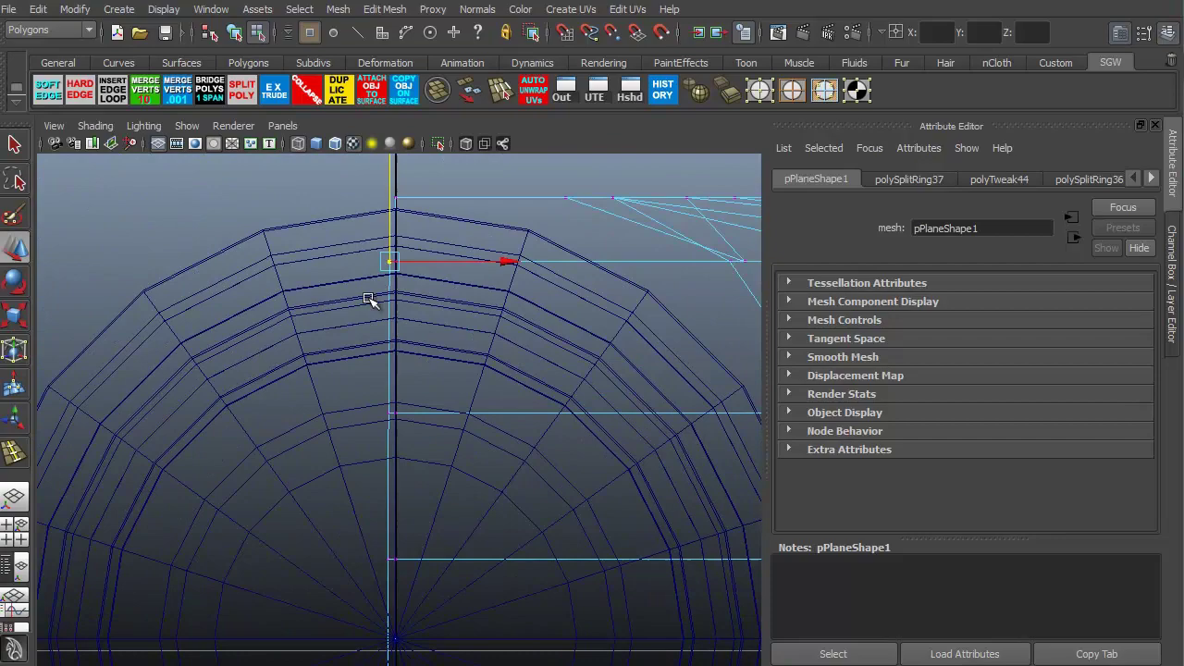
right_click_drag(425, 444, 373, 378, "alt")
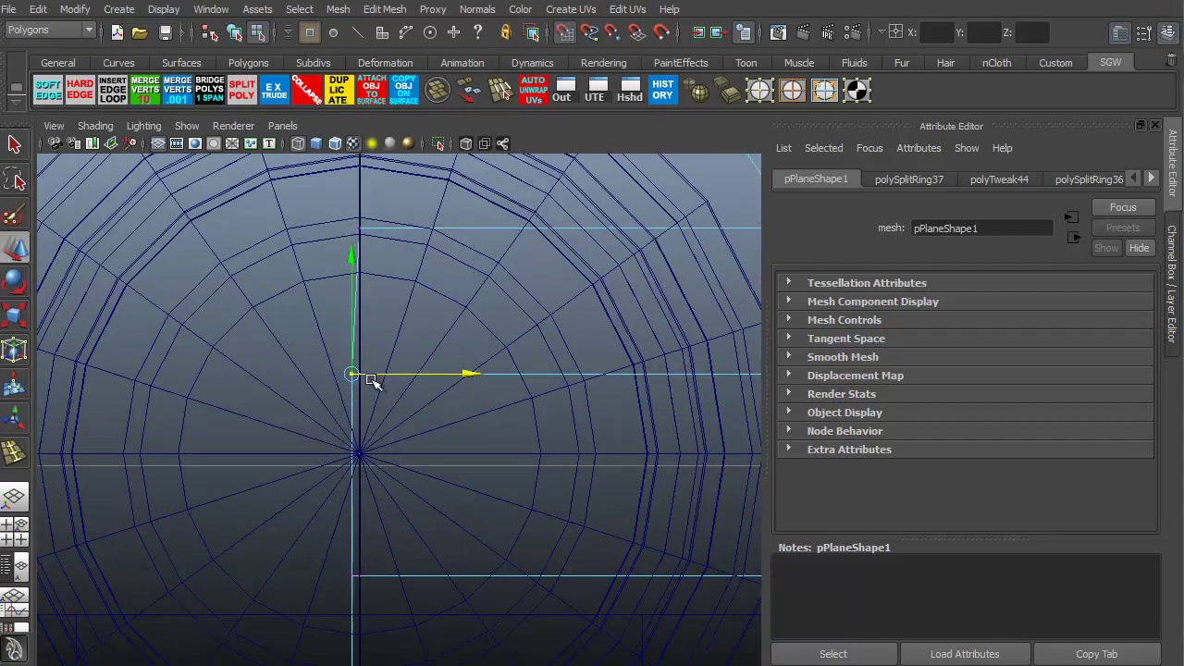
left_click(335, 360)
left_click(329, 361)
left_click_drag(370, 376, 305, 382, "alt")
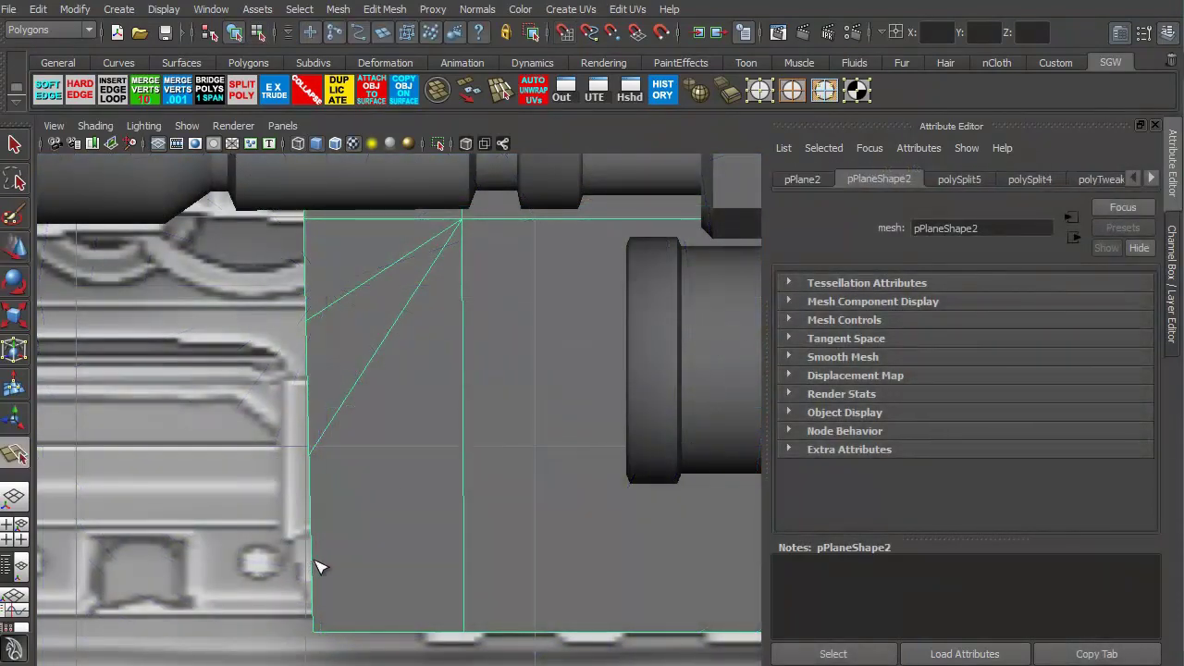
Split a new edge to the panel's left border and fit the bottom-left vertex to the outline.
left_click(467, 217)
key("w")
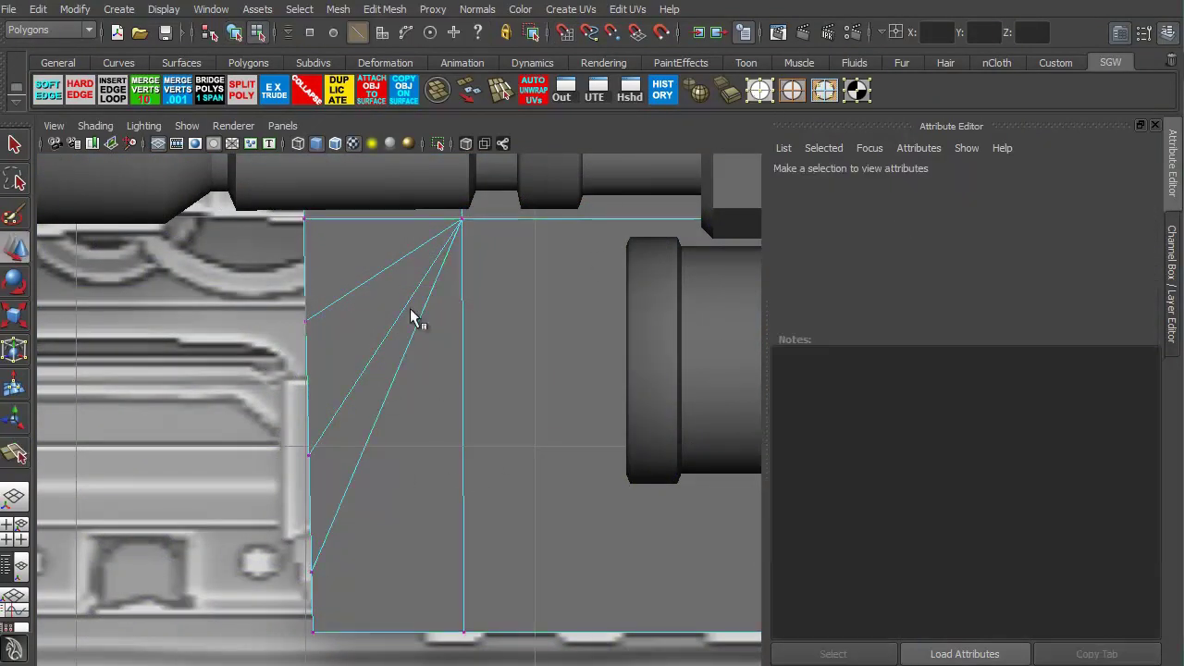
left_click(312, 631)
left_click_drag(312, 631, 361, 621)
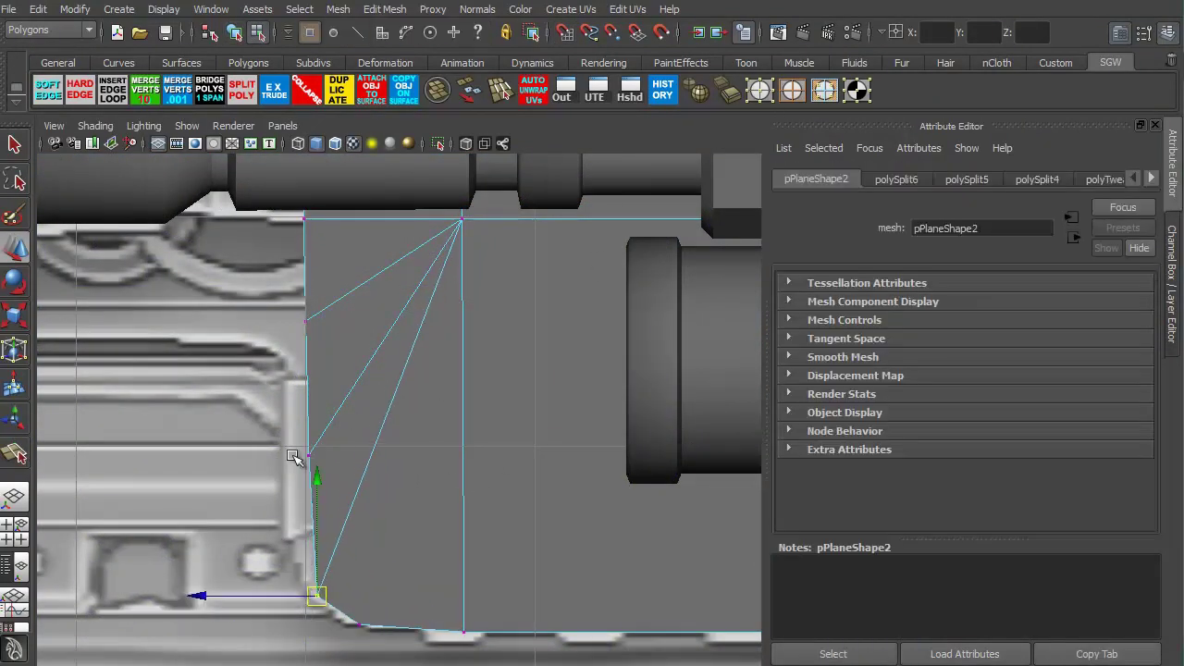
left_click_drag(315, 581, 310, 541)
Select the panel's upper-left corner vertices for adjustment.
left_click(306, 320)
scroll(174, 429, "up", 1)
scroll(174, 428, "down", 1)
left_click_drag(337, 294, 411, 426)
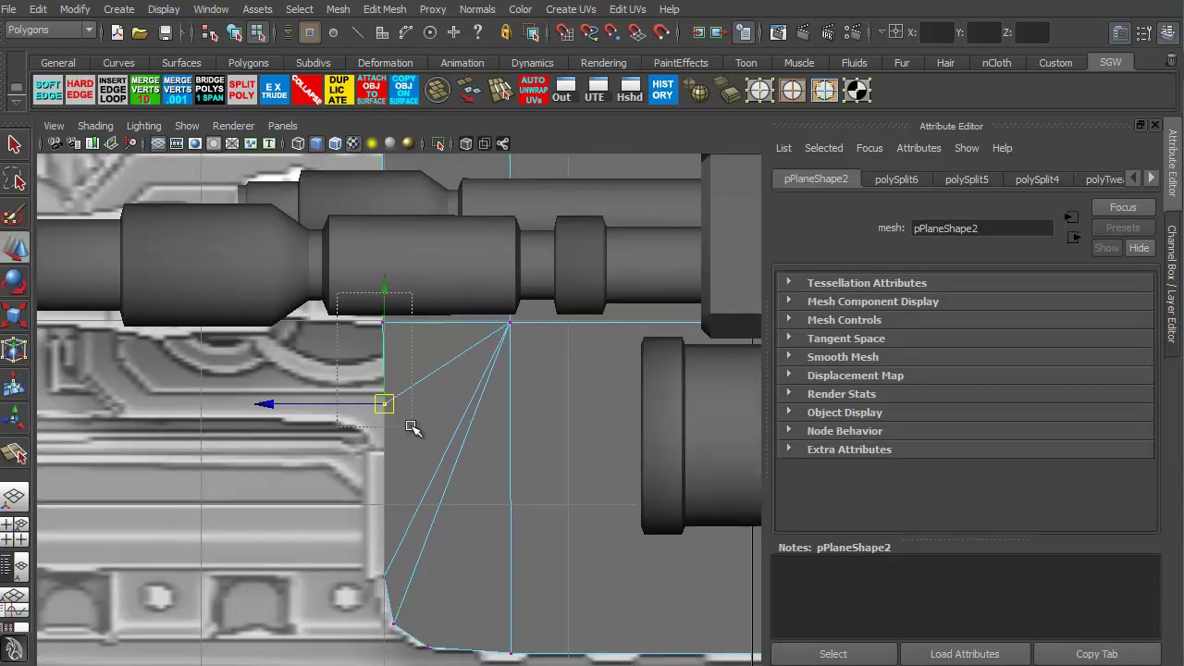
scroll(339, 392, "up", 2)
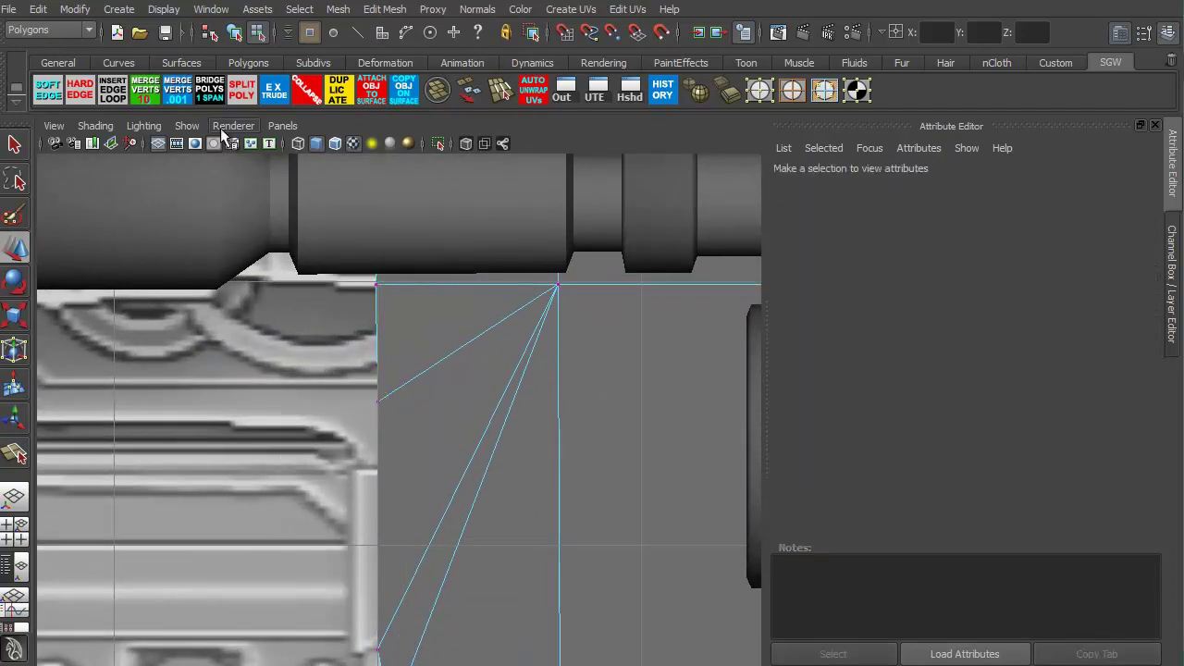
left_click(241, 90)
scroll(582, 291, "down", 3)
Extrude the panel faces twice, pulling them left into a thick track support block.
key("Return")
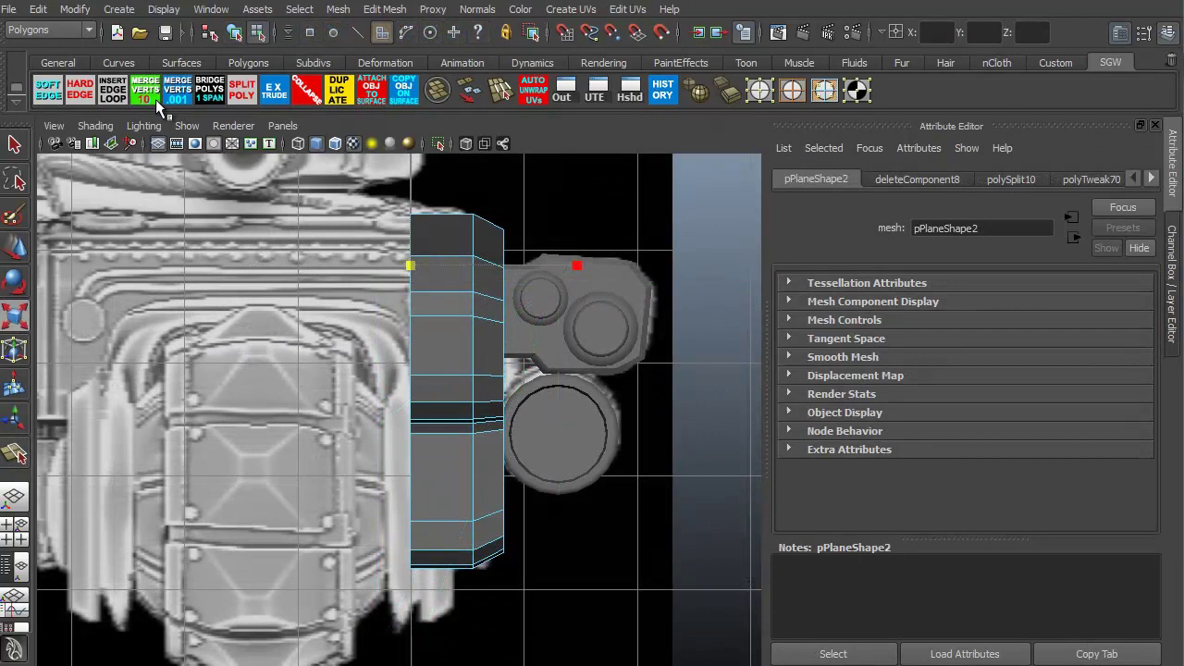
left_click(273, 90)
left_click_drag(276, 299, 510, 267)
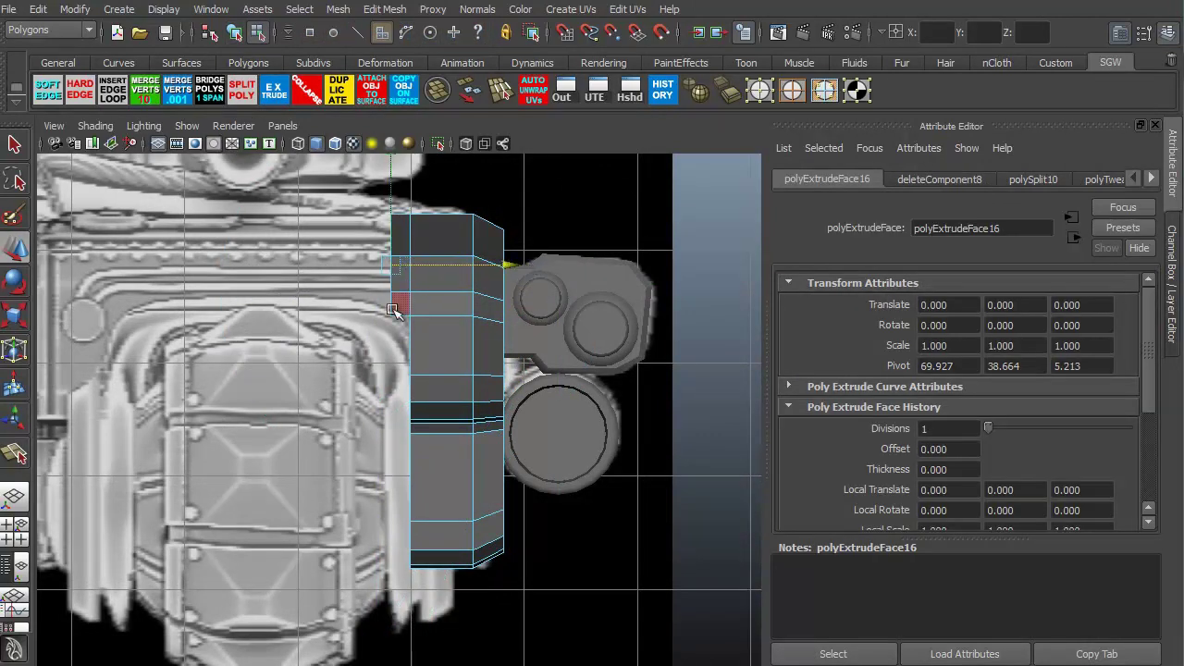
left_click(271, 96)
left_click_drag(507, 265, 342, 284)
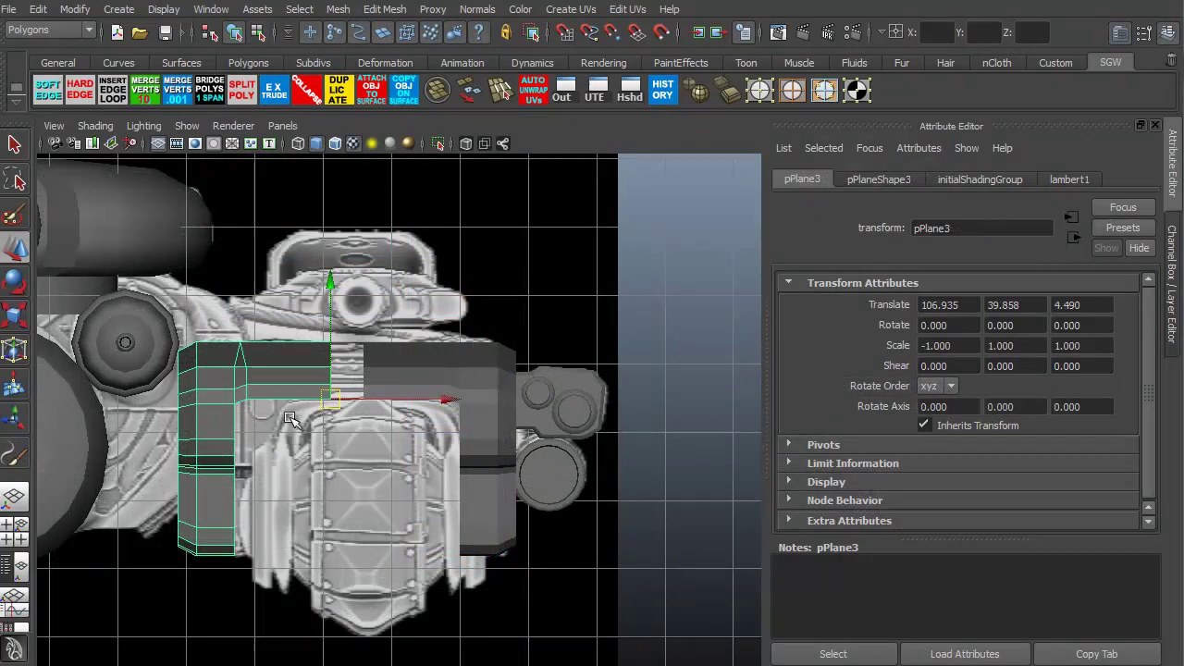
Move the mirrored panel copy right into position and switch to the four-view layout.
right_click_drag(289, 418, 455, 567, "alt")
left_click_drag(264, 390, 289, 385)
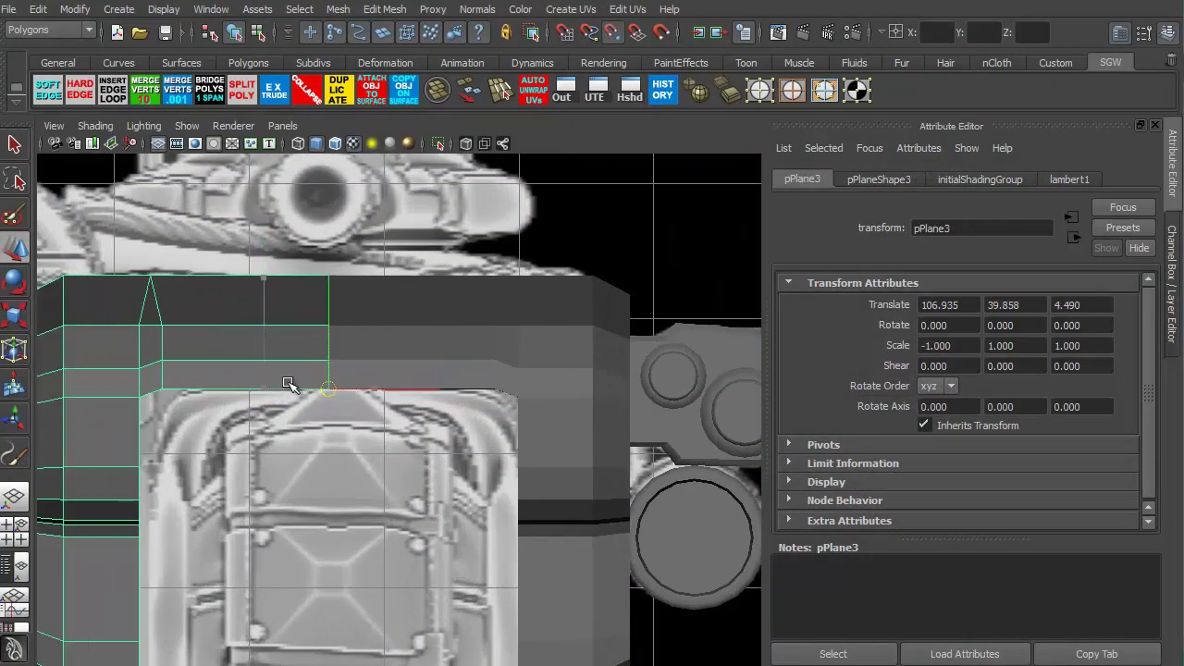
key("space")
key("space")
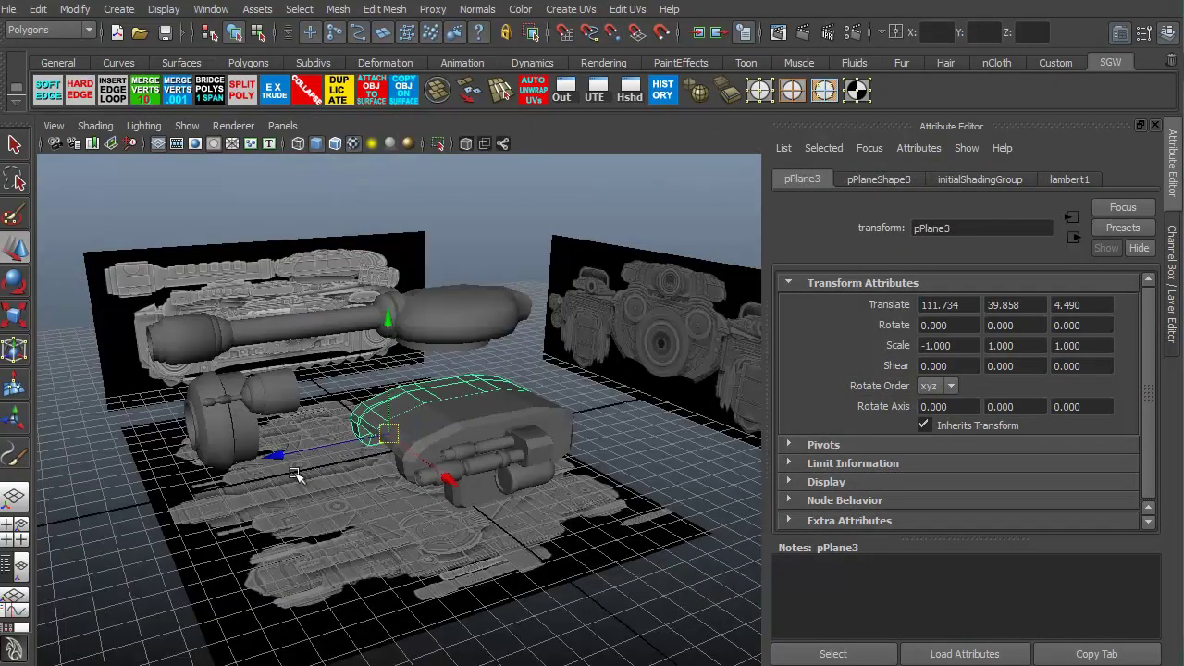
right_click_drag(249, 382, 370, 462, "alt")
left_click(416, 444)
mouse_move(417, 444)
left_mouse_down("alt")
mouse_move(469, 516)
mouse_move(344, 563)
left_mouse_up("alt")
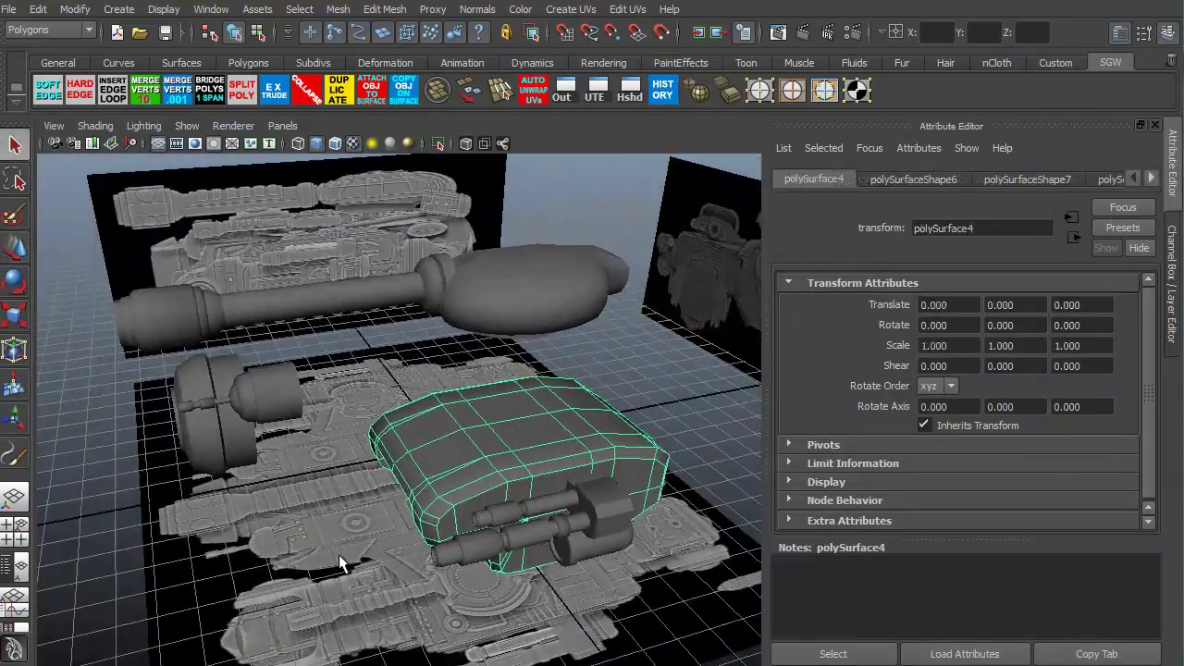
middle_click_drag(343, 563, 333, 579, "alt")
left_click_drag(333, 579, 427, 297, "alt")
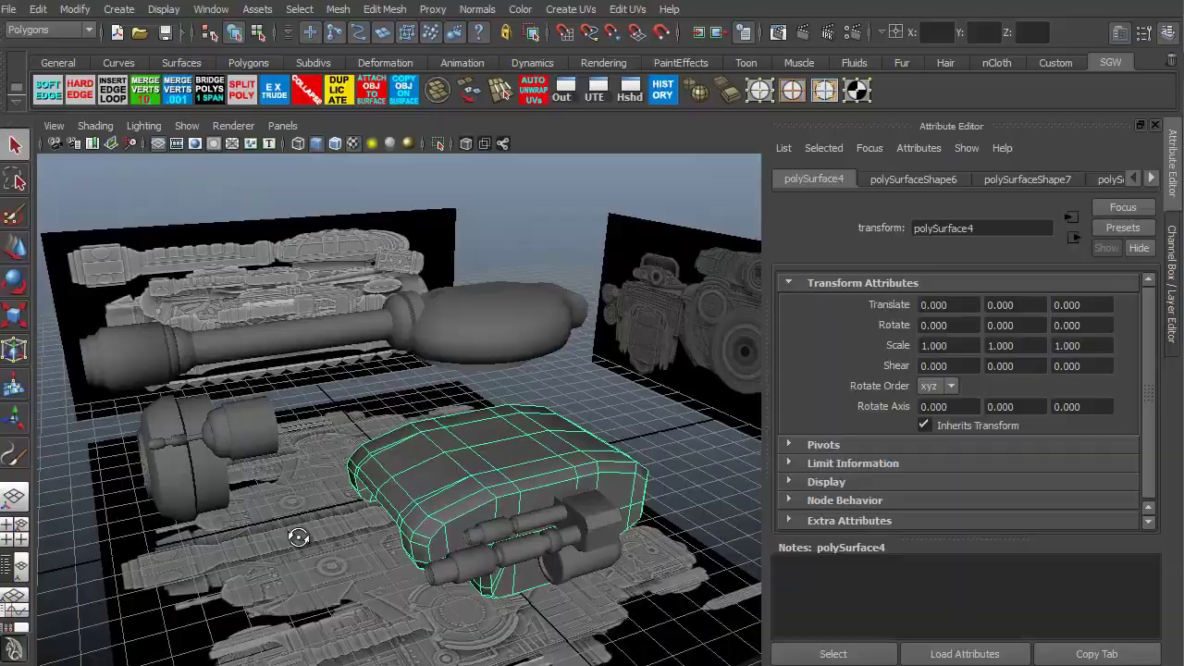